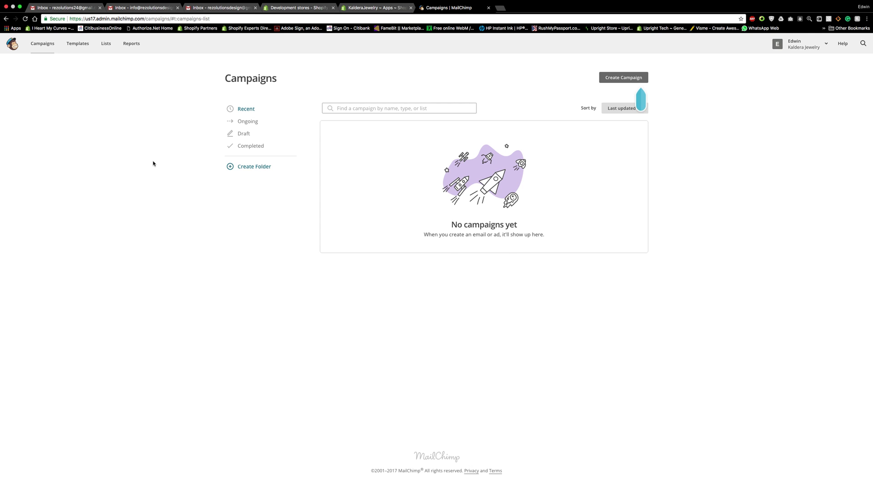
Step: Check the Kaldera Jewelry list on MailChimp's Lists page, then switch to the Shopify store's apps
{"action": "left_click", "coordinate": [107, 49]}
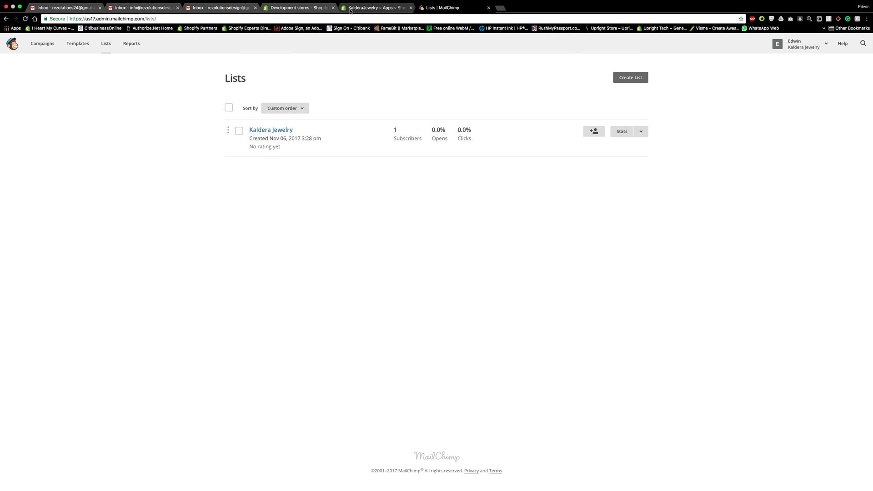
{"action": "left_click", "coordinate": [375, 7]}
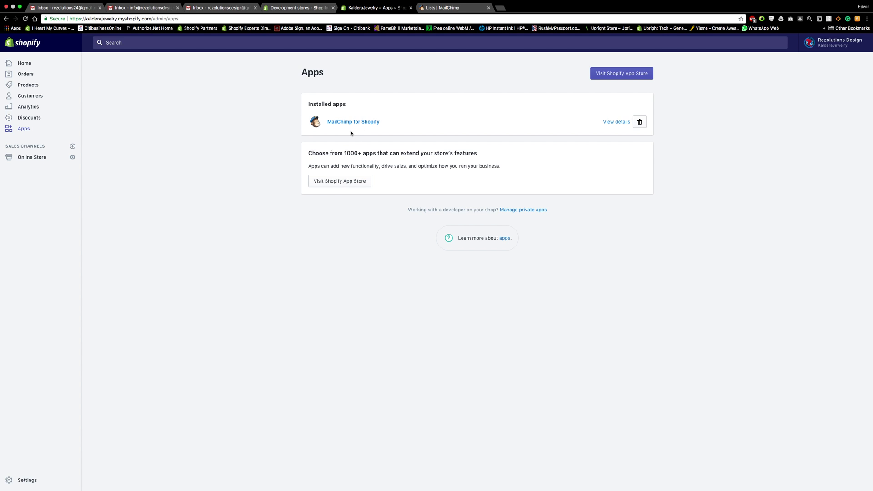
Step: After confirming MailChimp for Shopify is installed, return to the MailChimp Lists tab showing Kaldera Jewelry
{"action": "left_click", "coordinate": [443, 8]}
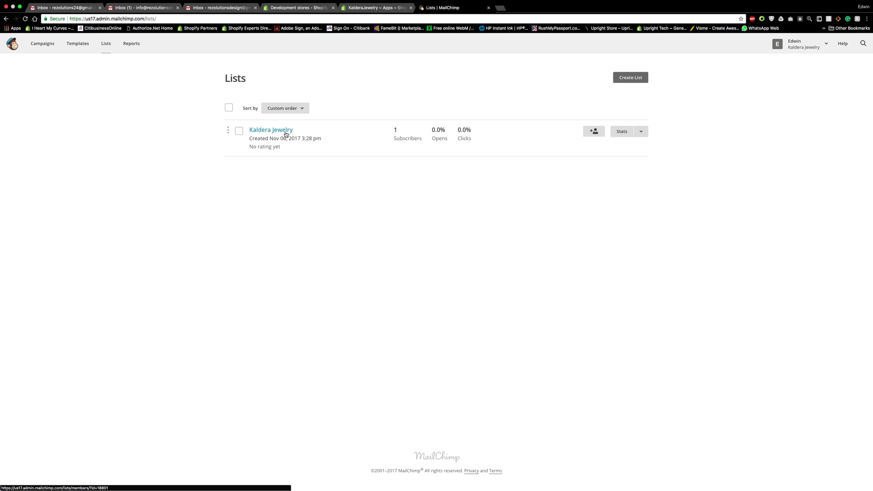
Step: Start a new automated email campaign of the Welcome new subscribers type
{"action": "left_click", "coordinate": [41, 45]}
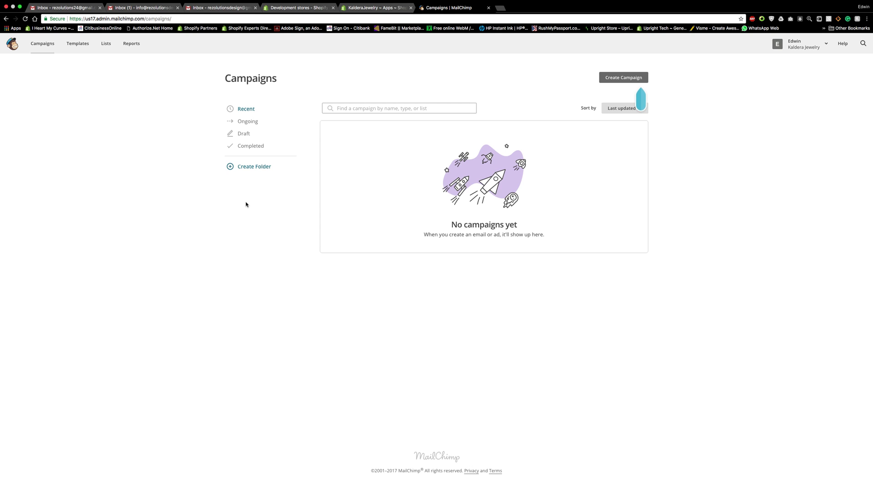
{"action": "left_click", "coordinate": [620, 78]}
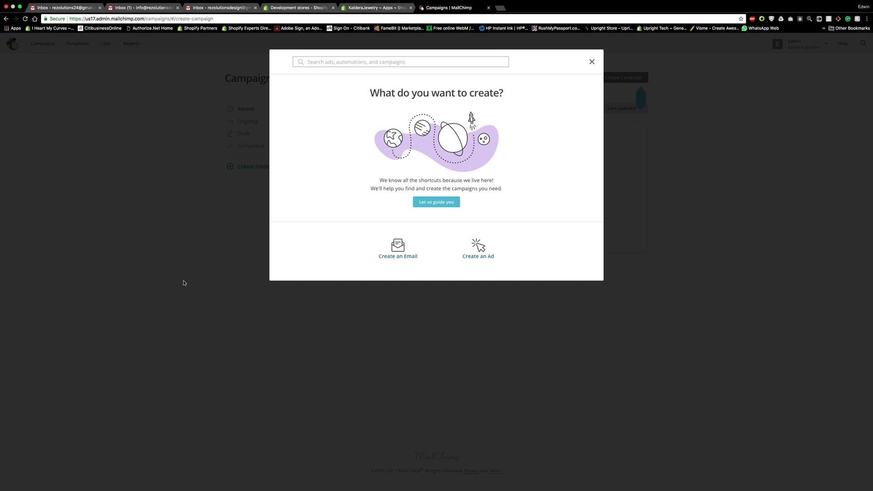
{"action": "left_click", "coordinate": [397, 249]}
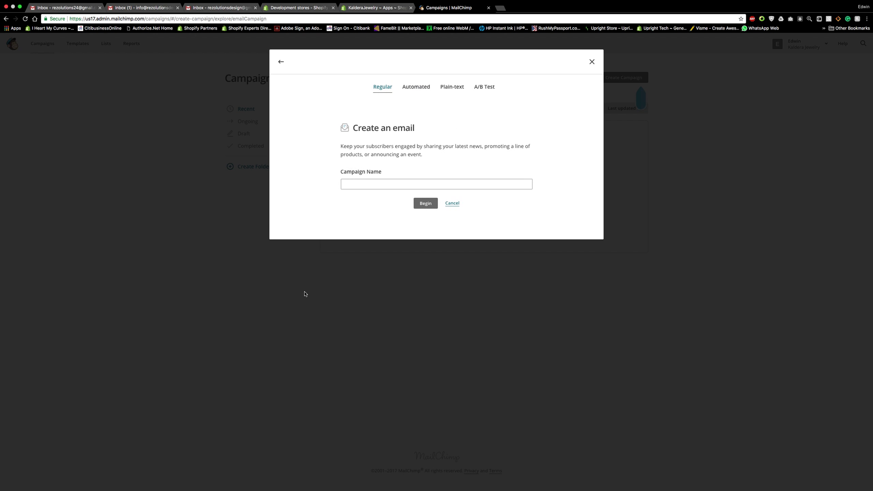
{"action": "left_click", "coordinate": [416, 87]}
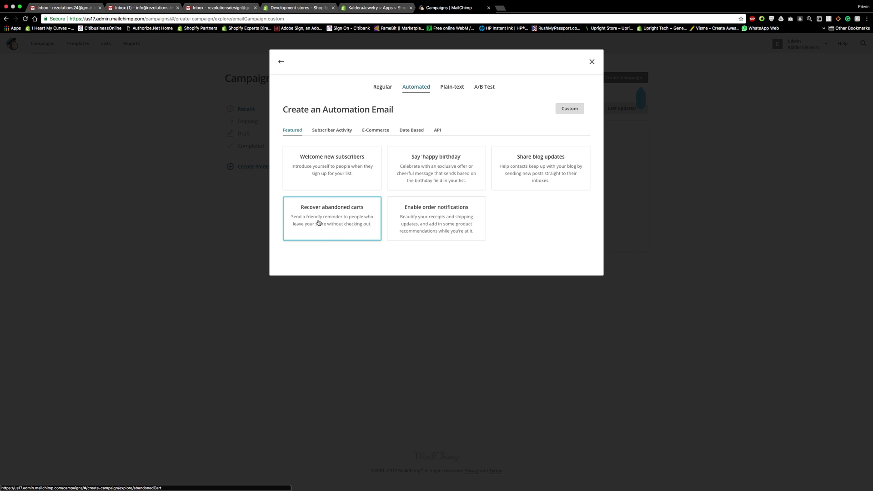
{"action": "left_click", "coordinate": [326, 164]}
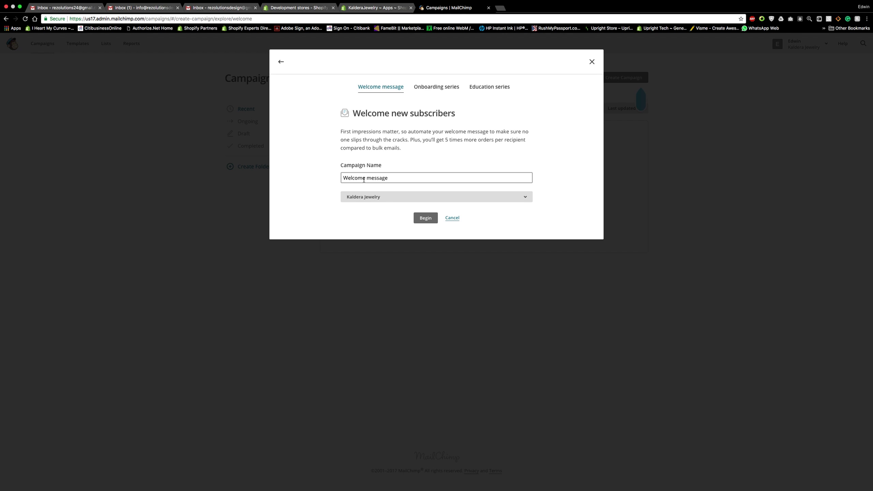
Step: Name the automation 'Welcome message - Signup' and choose the Kaldera Jewelry list
{"action": "triple_click", "coordinate": [360, 179]}
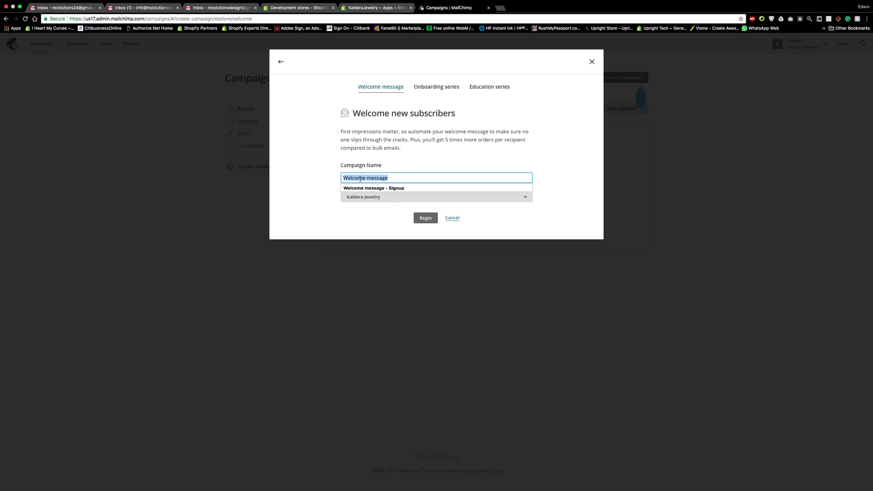
{"action": "left_click", "coordinate": [363, 187]}
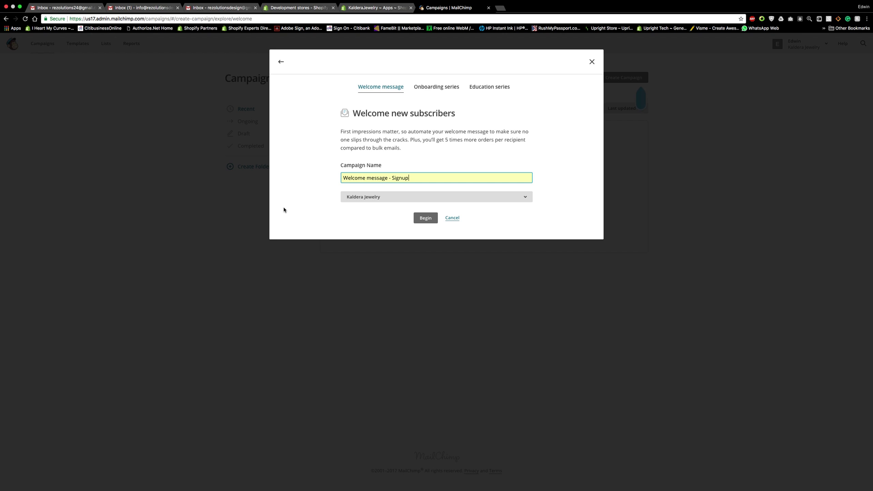
{"action": "left_click", "coordinate": [364, 197]}
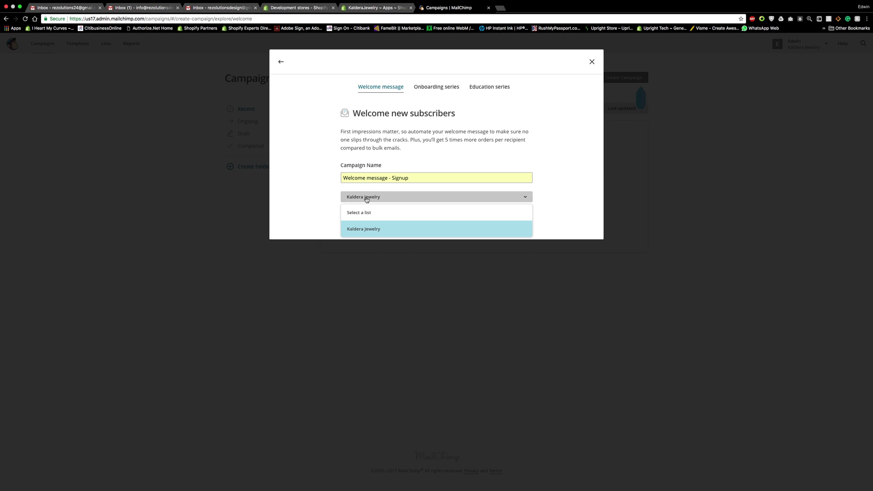
{"action": "left_click", "coordinate": [364, 229]}
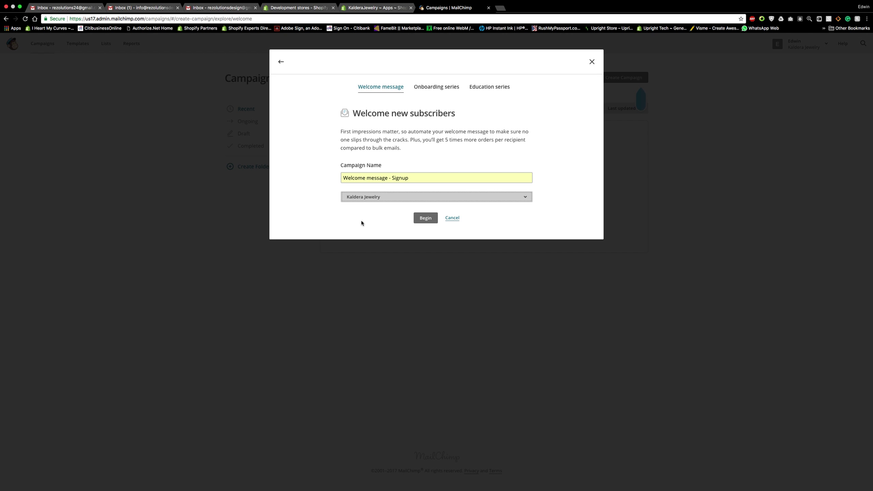
{"action": "left_click", "coordinate": [356, 197]}
{"action": "left_click", "coordinate": [363, 231]}
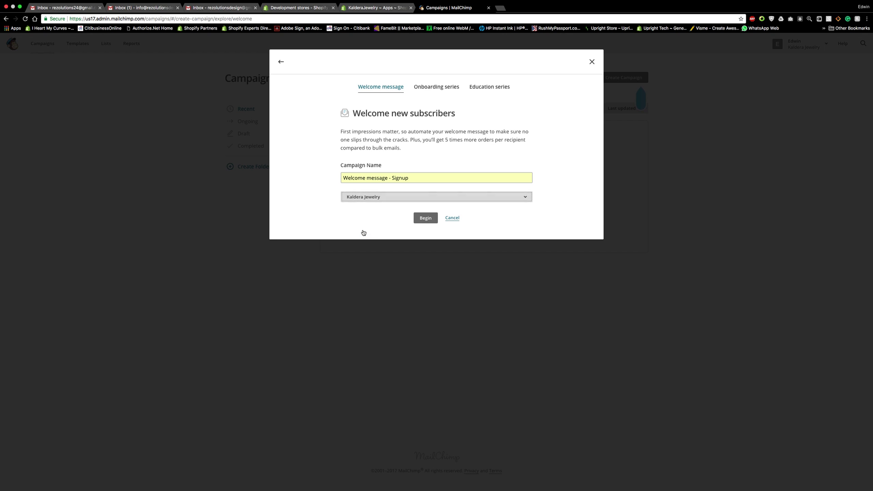
Step: Begin the welcome automation and open the Welcome email's design setup
{"action": "left_click", "coordinate": [424, 218]}
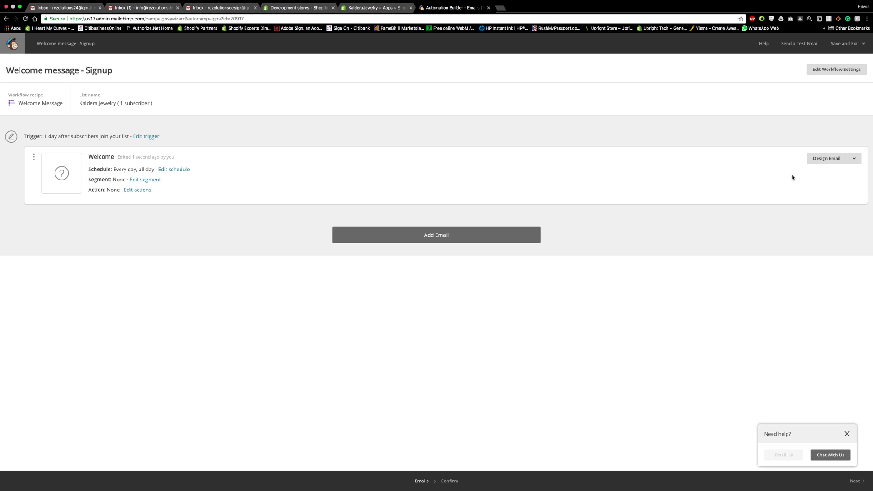
{"action": "left_click", "coordinate": [833, 161]}
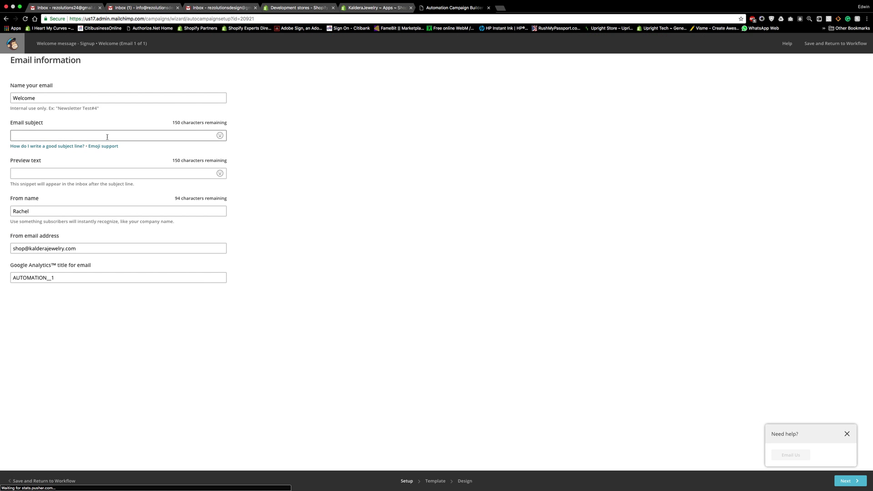
Step: Name the email 'Welcome Sign up Email' with subject 'Thank you for Signing up at Kaldera Jewelry - Here is your discount'
{"action": "left_click", "coordinate": [39, 99]}
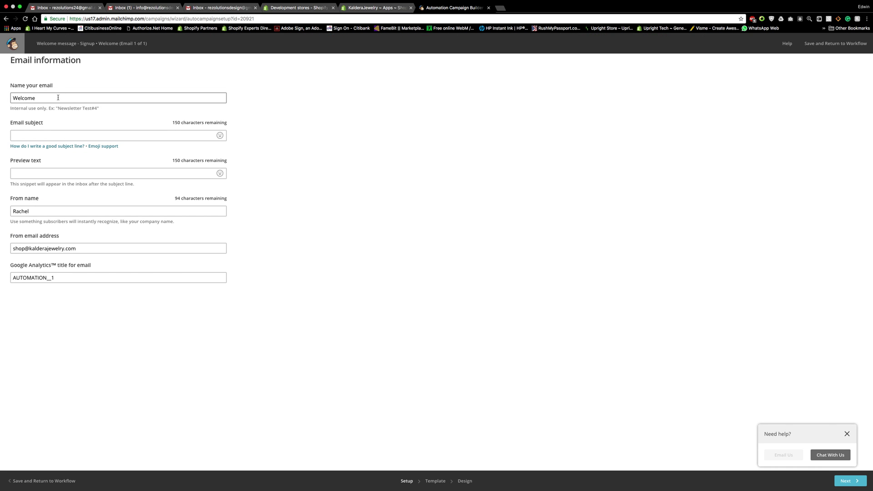
{"action": "double_click", "coordinate": [38, 99]}
{"action": "left_click", "coordinate": [38, 99]}
{"action": "type", "text": "Sign up Email"}
{"action": "left_click", "coordinate": [41, 136]}
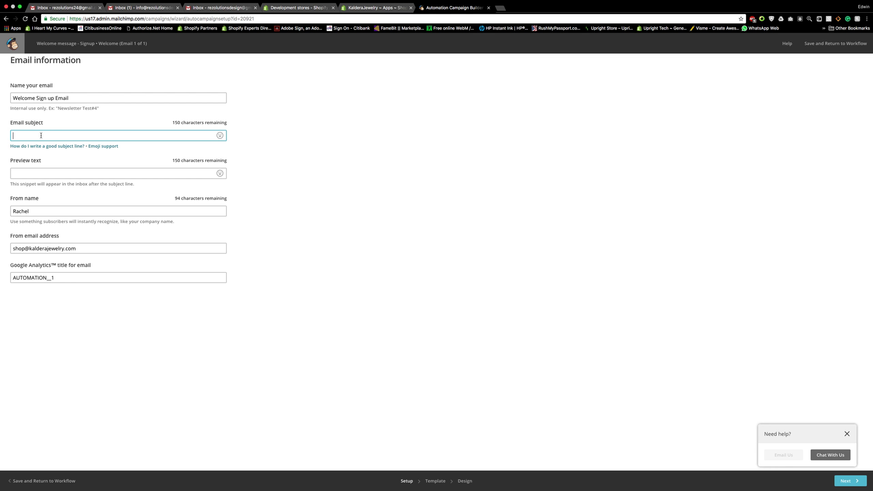
{"action": "type", "text": "Thank you for Signing up at Kaldera Jewelry - Here is your"}
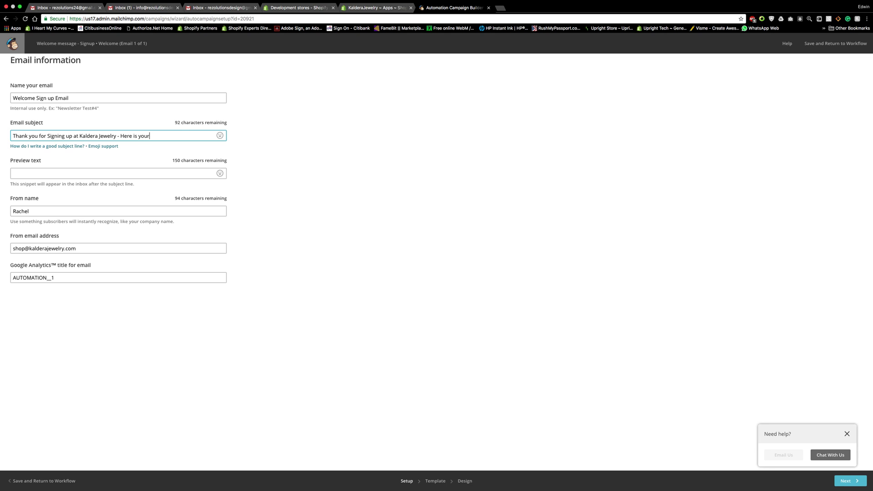
{"action": "type", "text": " discount!"}
Step: Set the From name to Kaldera Jewelry and continue to template selection
{"action": "double_click", "coordinate": [47, 211]}
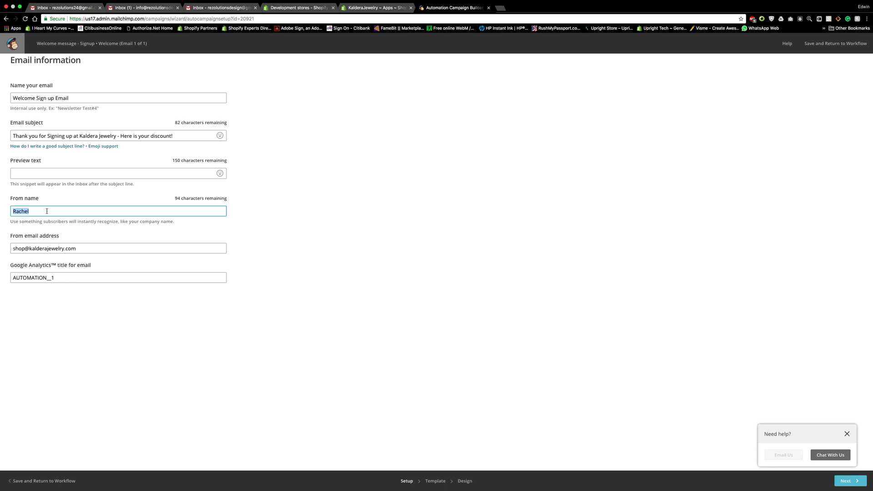
{"action": "type", "text": "Kaldera Jewelry"}
{"action": "left_click", "coordinate": [846, 434]}
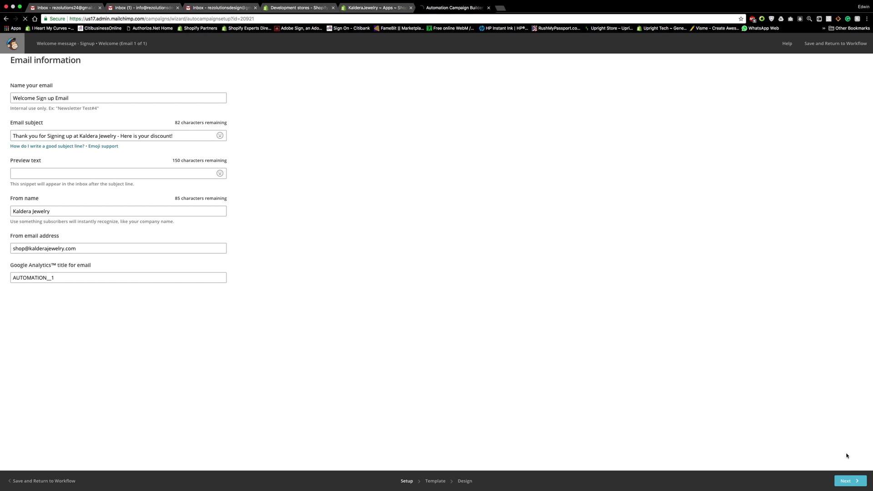
{"action": "left_click", "coordinate": [848, 481]}
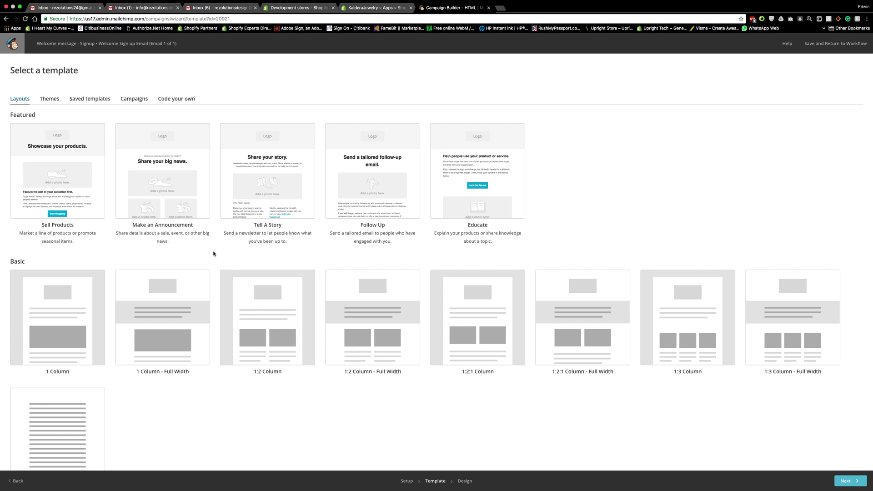
Step: Choose the Sell Products layout to open the design editor
{"action": "left_click", "coordinate": [79, 199]}
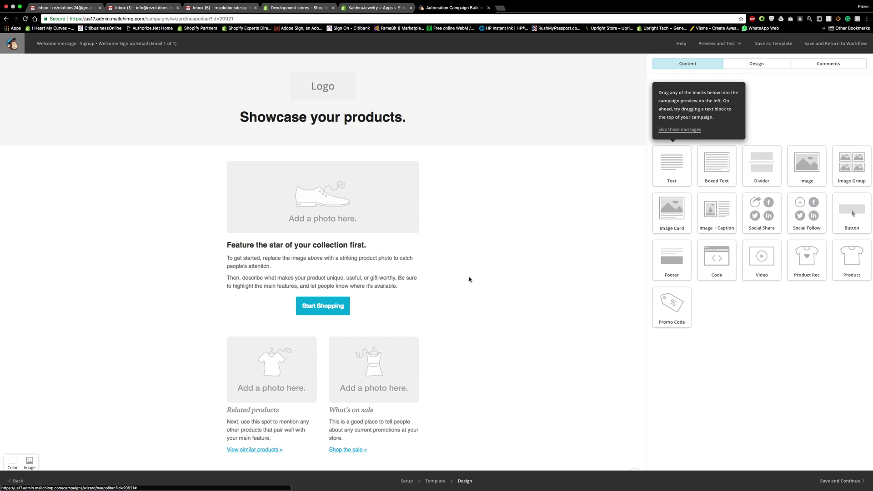
Step: Replace the logo placeholder with the uploaded image Logo 1a.png
{"action": "left_click", "coordinate": [328, 99]}
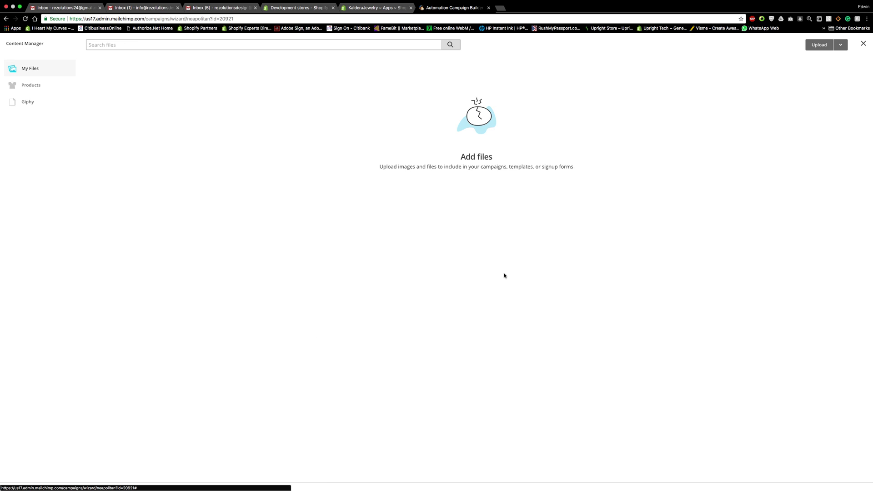
{"action": "left_click", "coordinate": [816, 46]}
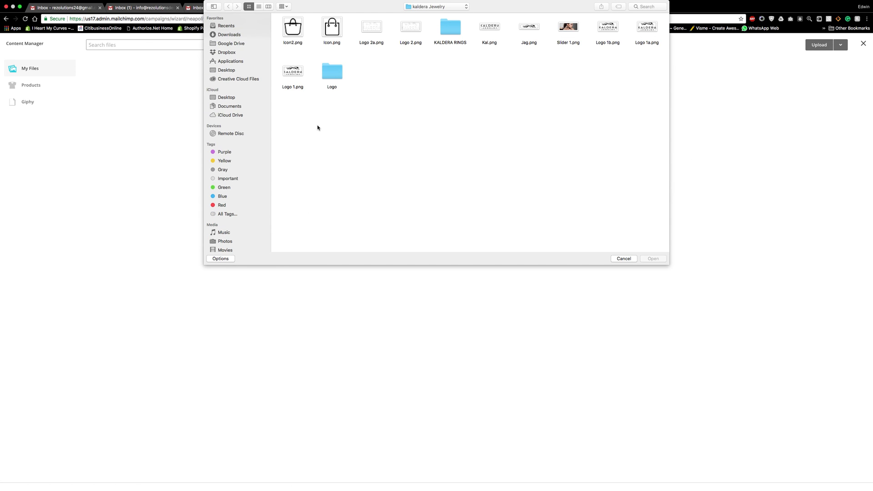
{"action": "left_click", "coordinate": [492, 29]}
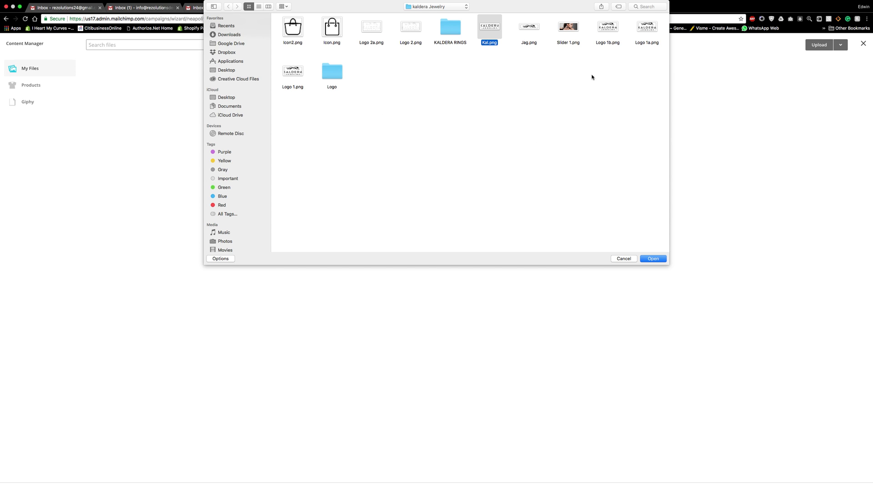
{"action": "left_click", "coordinate": [608, 27]}
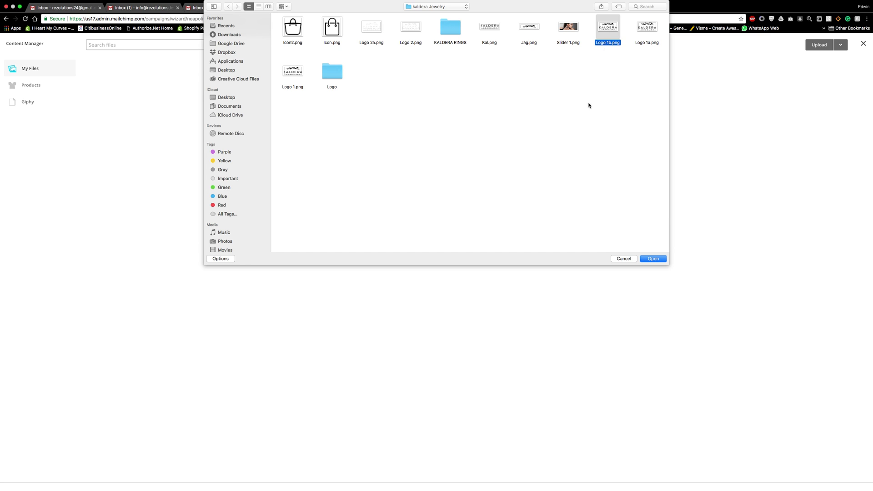
{"action": "left_click", "coordinate": [646, 26]}
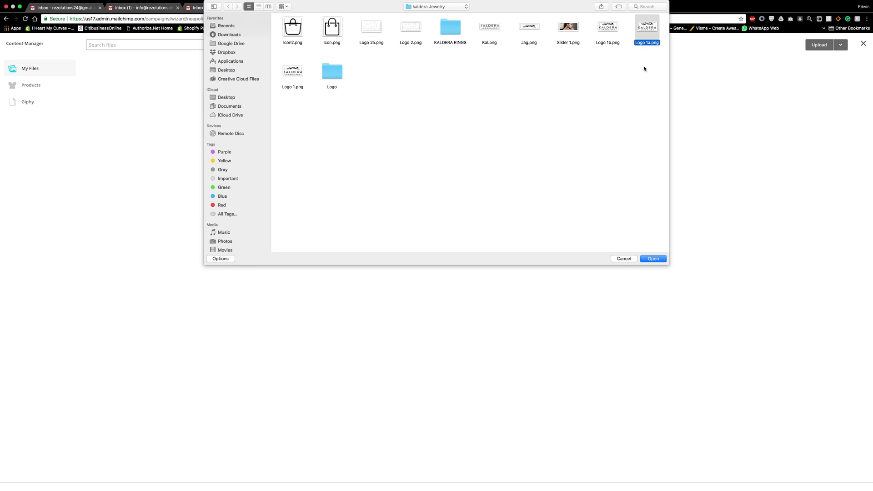
{"action": "left_click", "coordinate": [655, 258]}
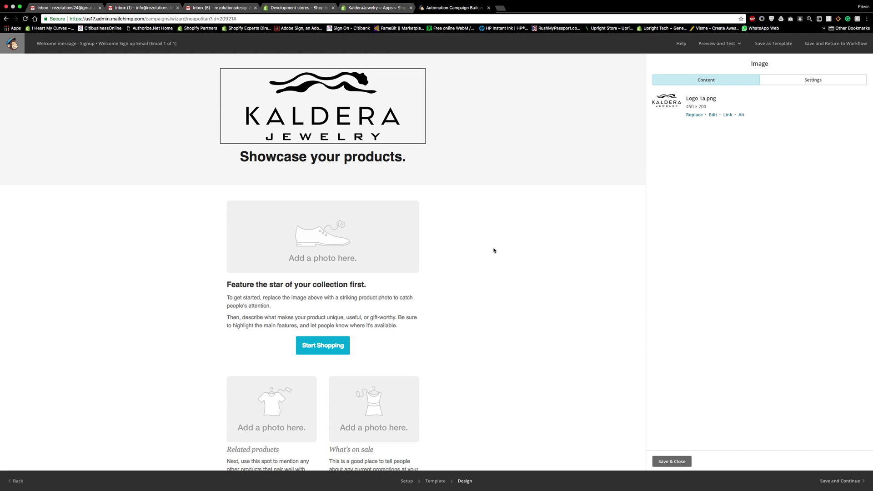
{"action": "left_click", "coordinate": [376, 173]}
Step: Replace the 'Showcase your products.' headline with 'Thank you for signing up!' and save it
{"action": "scroll", "coordinate": [353, 161], "scroll_direction": "down", "scroll_amount": 2}
{"action": "scroll", "coordinate": [332, 174], "scroll_direction": "up", "scroll_amount": 2}
{"action": "left_click", "coordinate": [325, 160]}
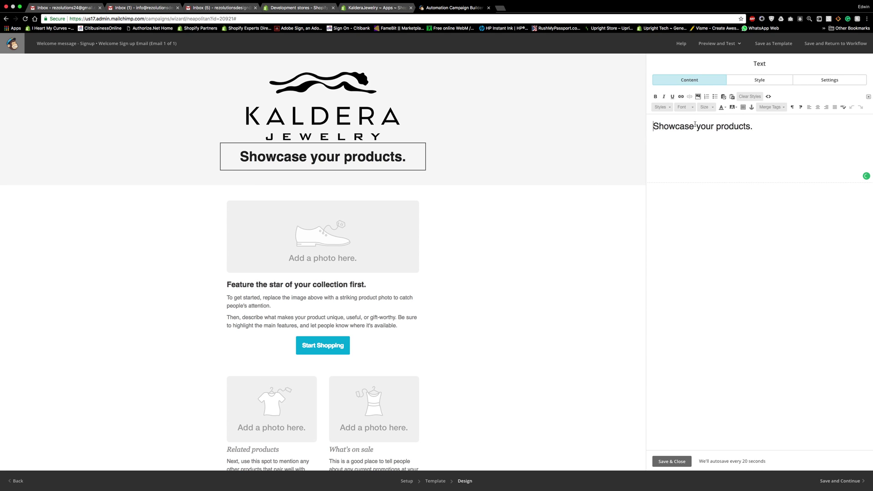
{"action": "triple_click", "coordinate": [677, 127]}
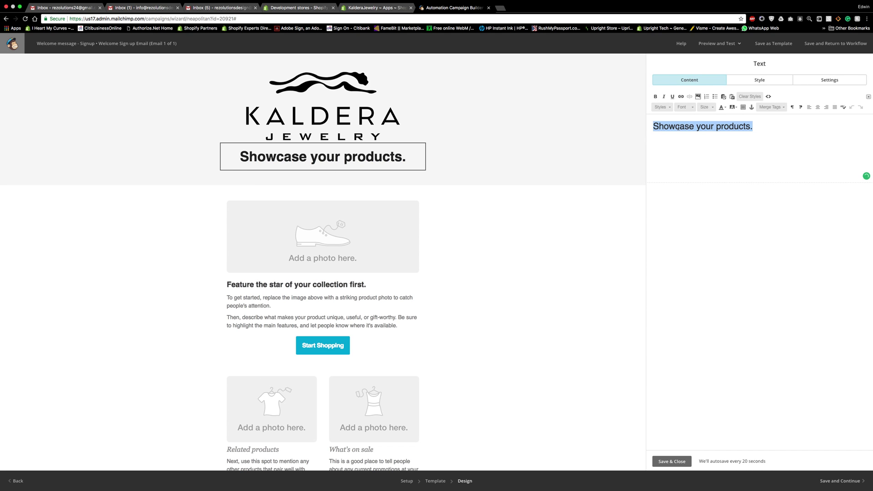
{"action": "type", "text": "Thank you for"}
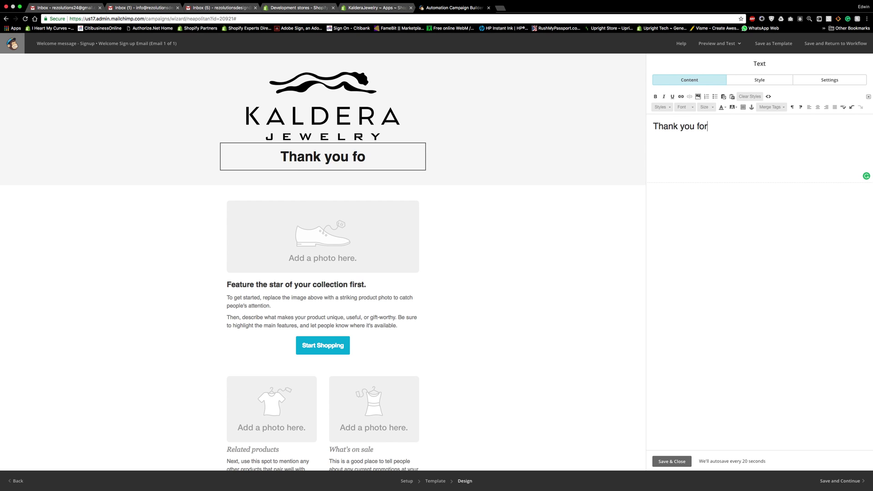
{"action": "type", "text": " singin"}
{"action": "key", "text": "BackSpace"}
{"action": "key", "text": "BackSpace"}
{"action": "key", "text": "BackSpace"}
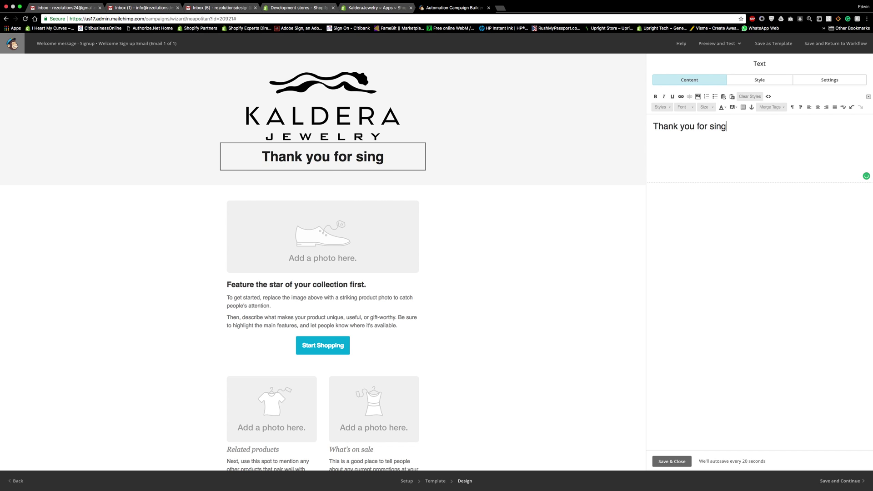
{"action": "type", "text": "gning"}
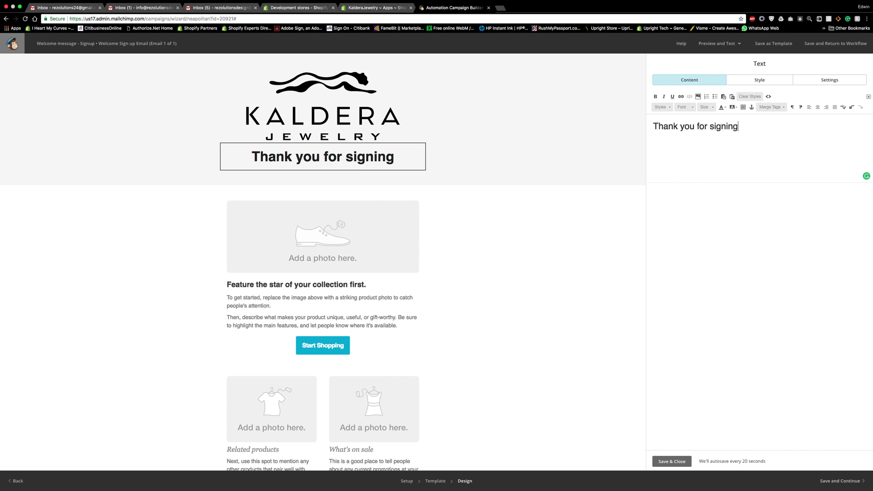
{"action": "type", "text": " up!"}
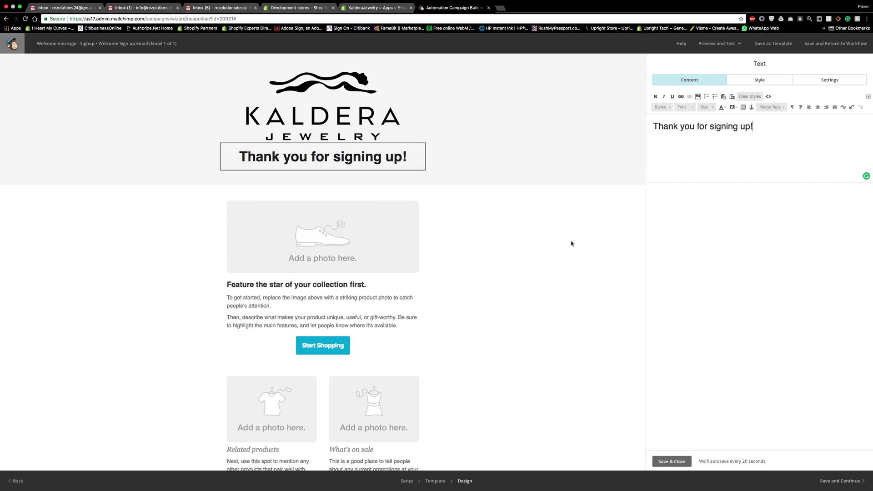
{"action": "left_click", "coordinate": [672, 462]}
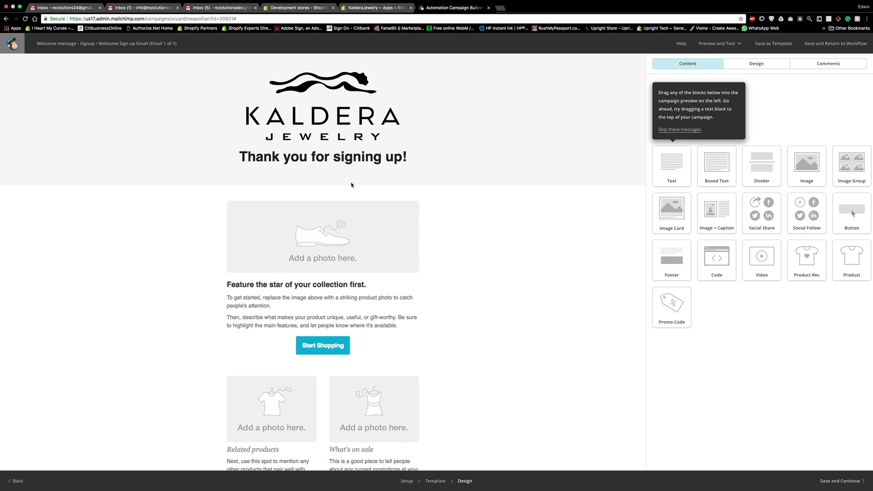
{"action": "left_click", "coordinate": [320, 348]}
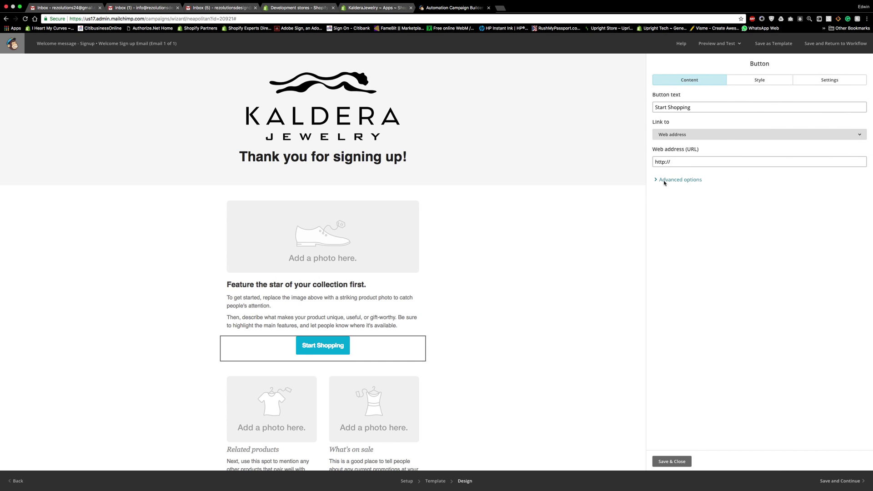
{"action": "left_click", "coordinate": [681, 162]}
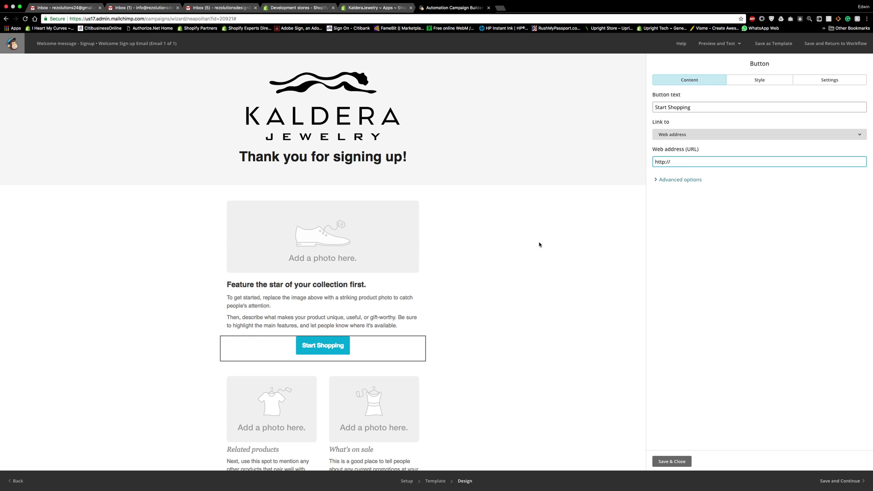
{"action": "left_click", "coordinate": [717, 44]}
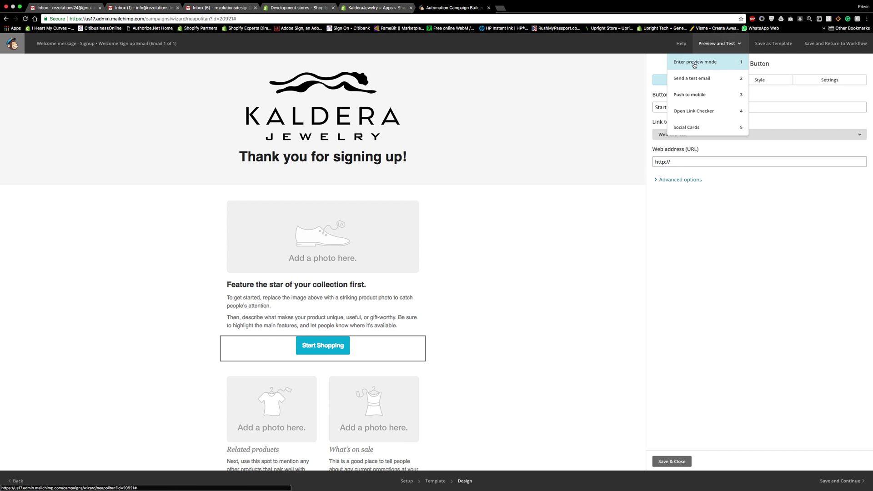
Step: Preview the email in Mobile, Inbox and Desktop views, then close the preview
{"action": "left_click", "coordinate": [694, 64]}
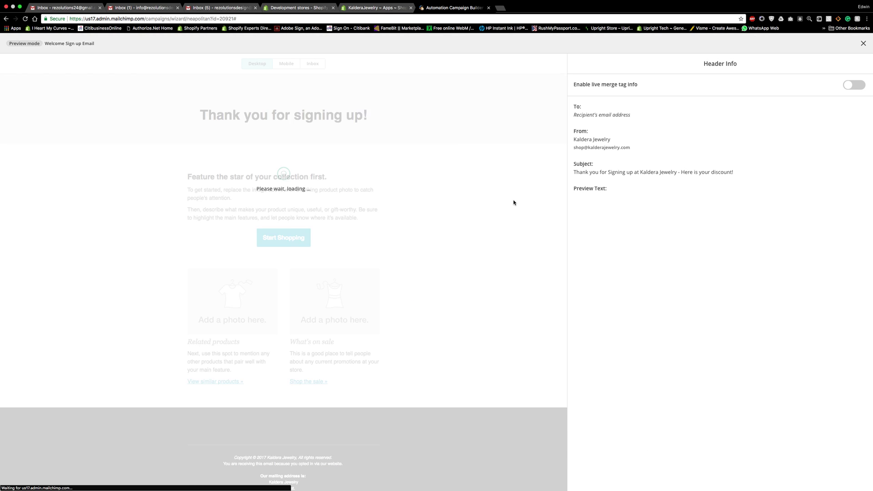
{"action": "left_click", "coordinate": [280, 65]}
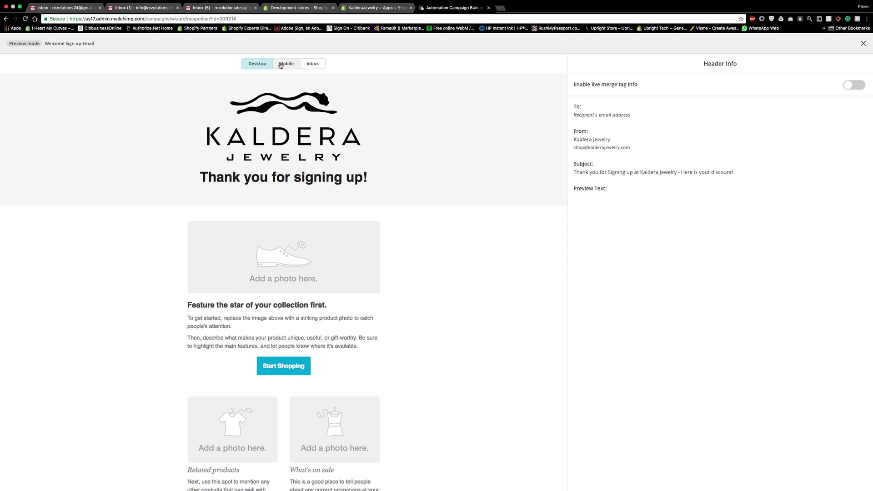
{"action": "left_click", "coordinate": [305, 64]}
{"action": "left_click", "coordinate": [266, 64]}
{"action": "left_click", "coordinate": [863, 43]}
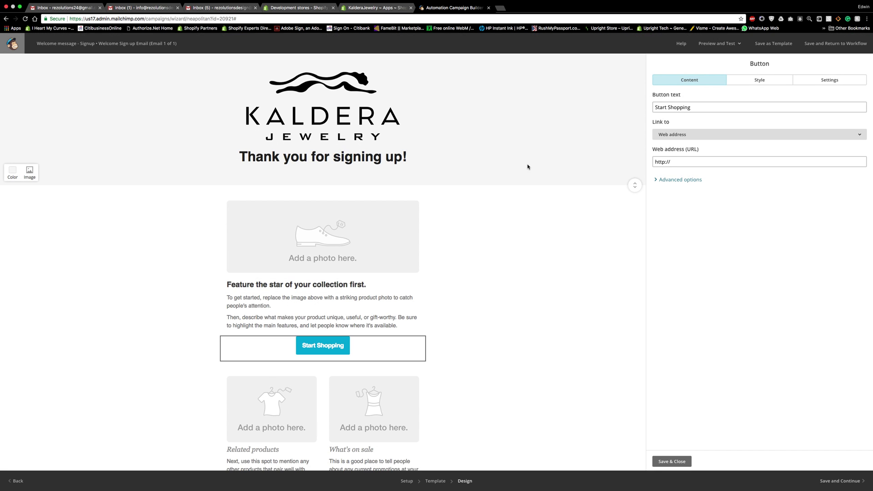